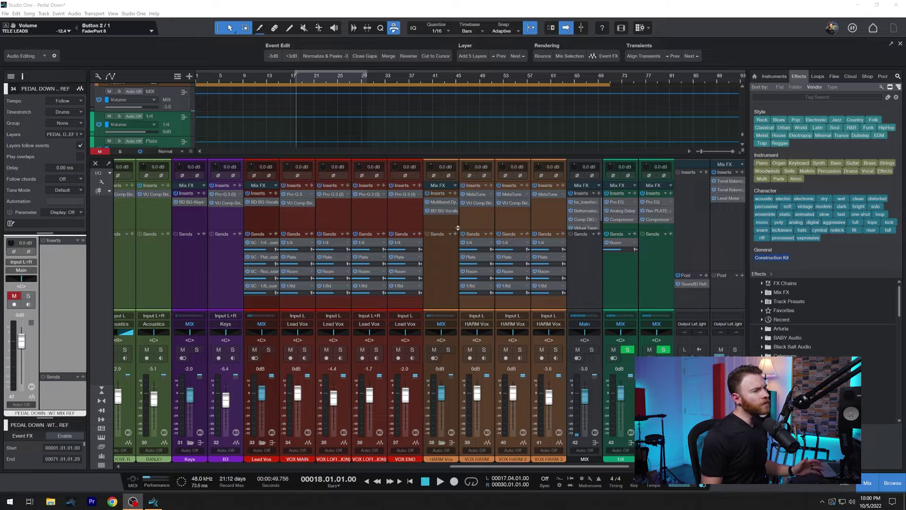
Select the Lead Vox, VOX END and harmony vocal strips, then scroll right to the 1/4, Plate and Room returns
click(267, 218)
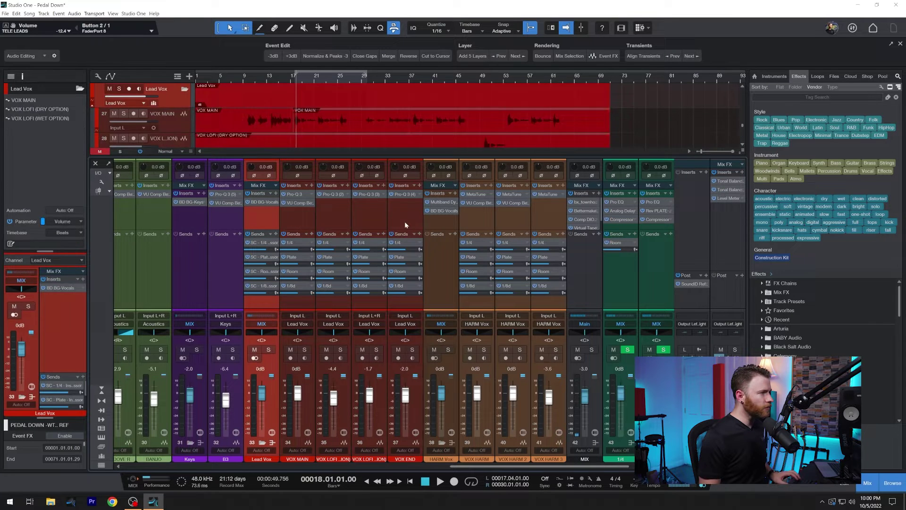
click(404, 221)
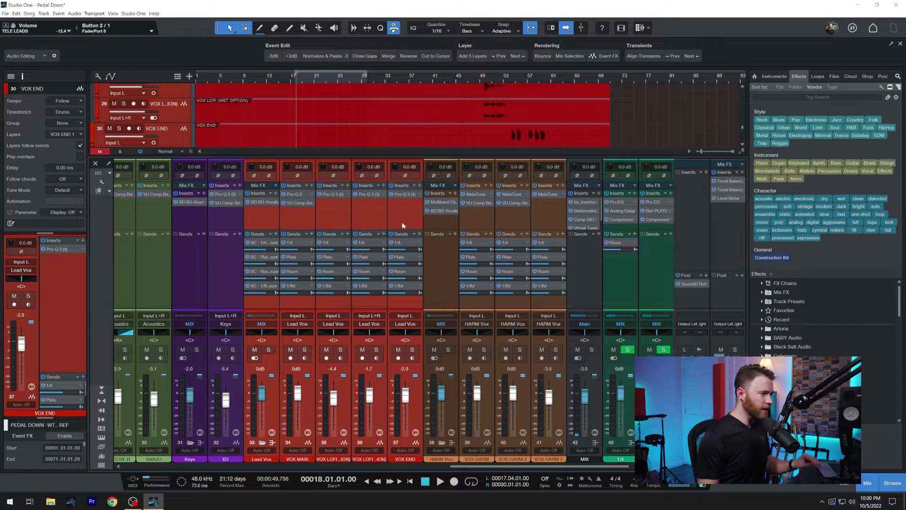
click(432, 267)
click(546, 222)
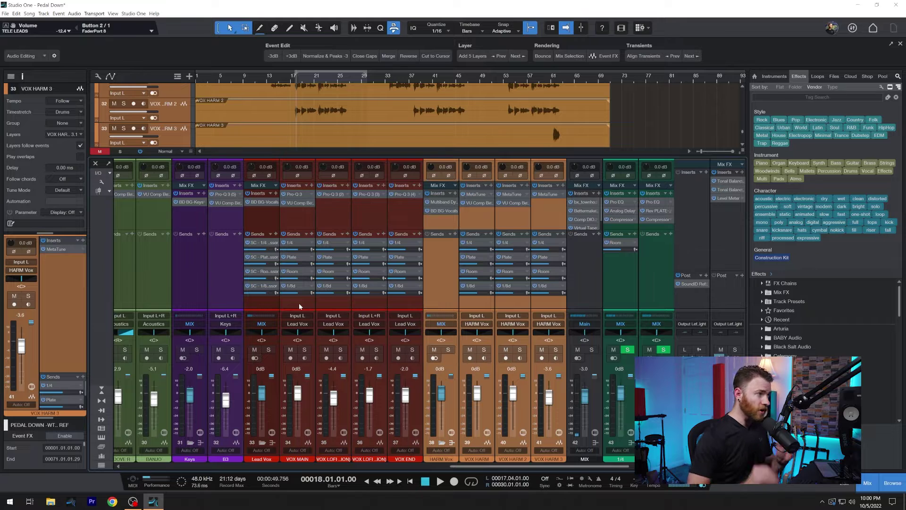
click(263, 302)
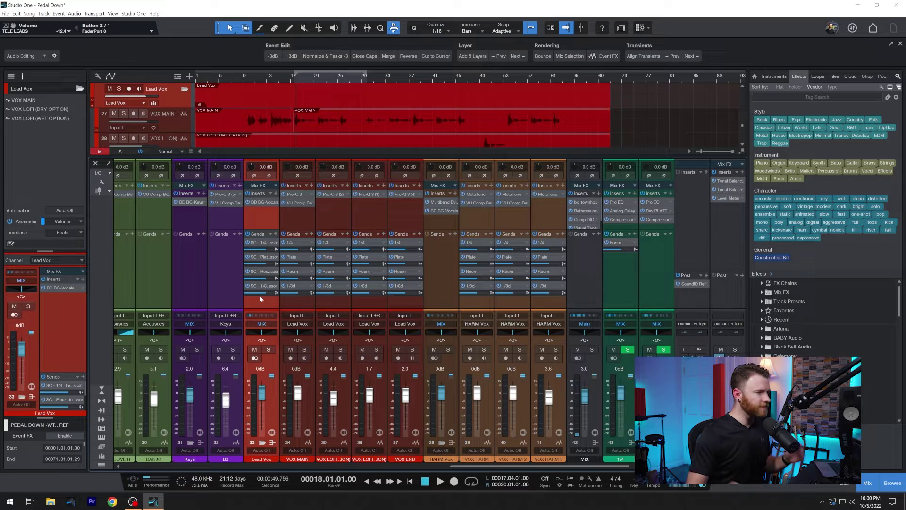
drag(515, 467, 542, 470)
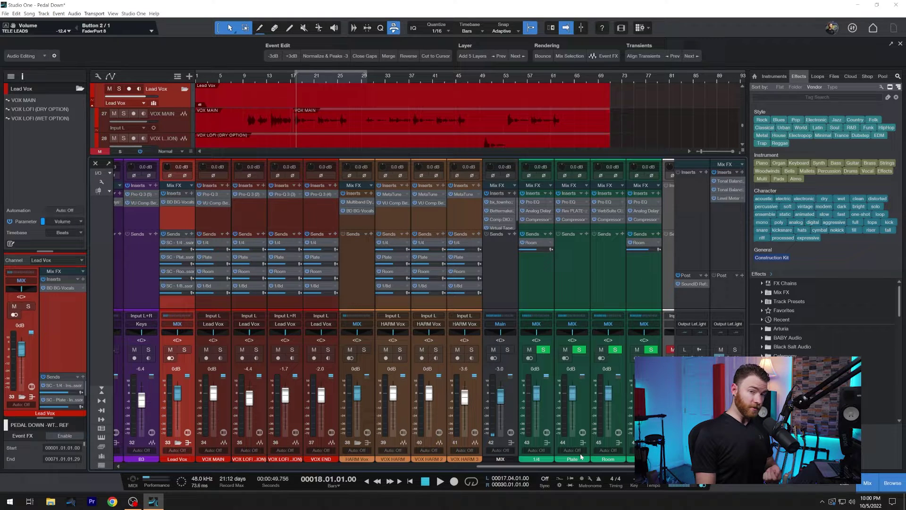
Scroll the mixer back left and select the VOX MAIN, VOX END, VOX HARM and VOX HARM 3 strips
scroll(306, 296, left, 3)
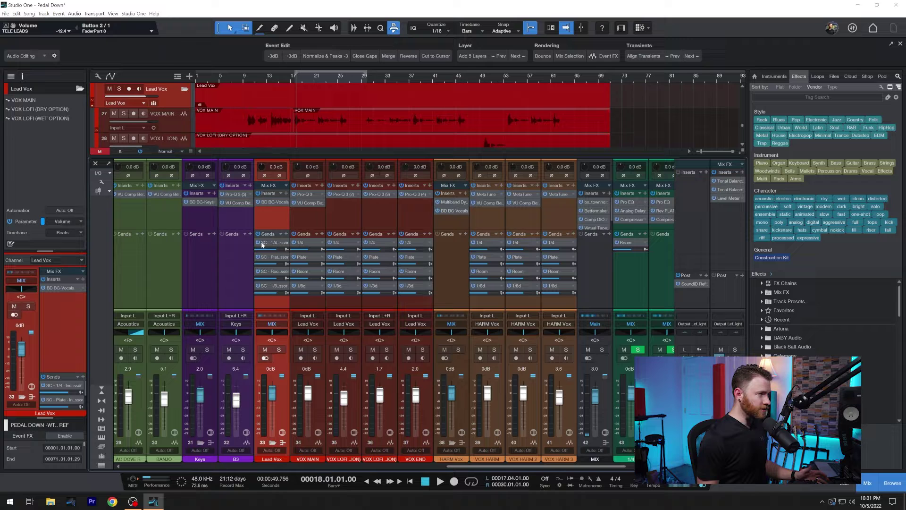
click(311, 307)
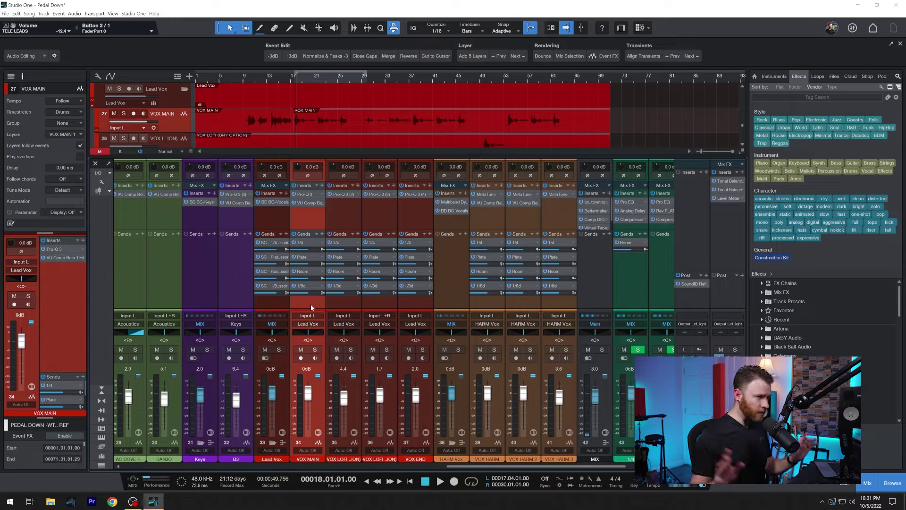
click(414, 306)
click(488, 299)
click(550, 302)
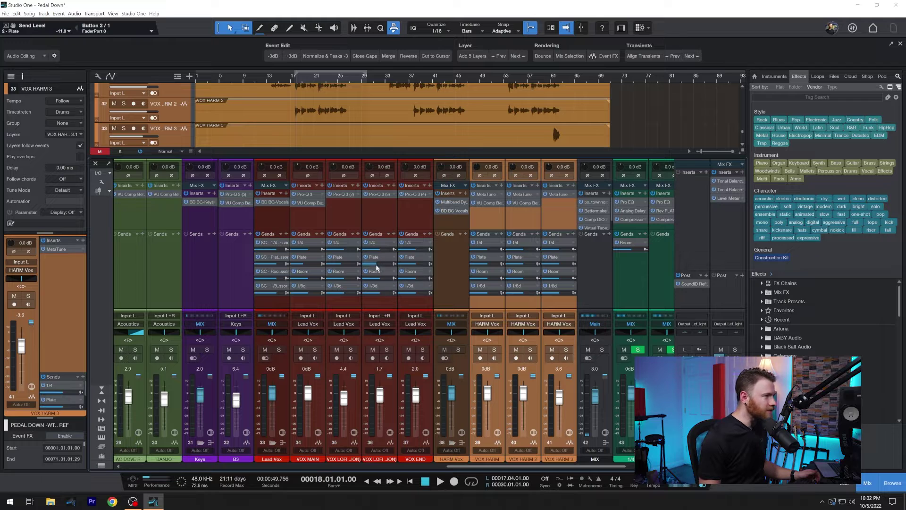
Raise channel 39's Plate send to -3.6 and set VOX HARM 2's Plate send to +10.0
drag(488, 264, 491, 265)
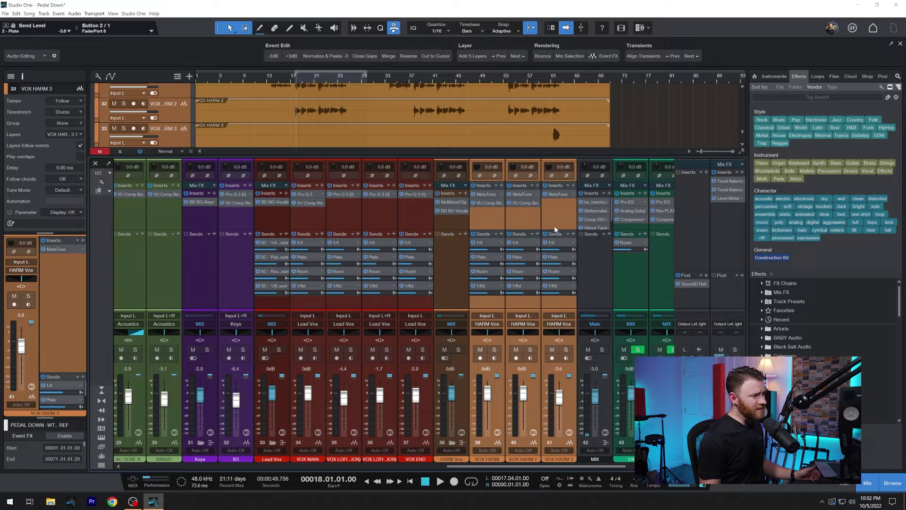
drag(518, 264, 514, 267)
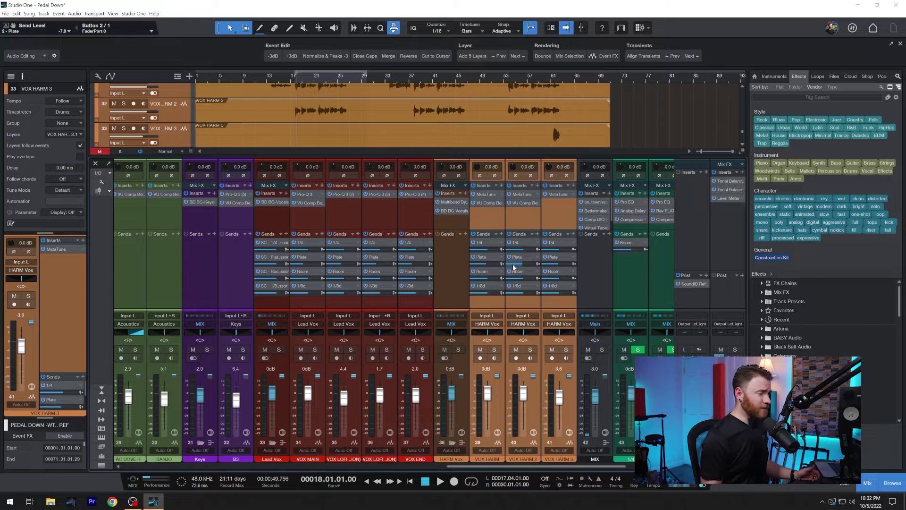
click(513, 268)
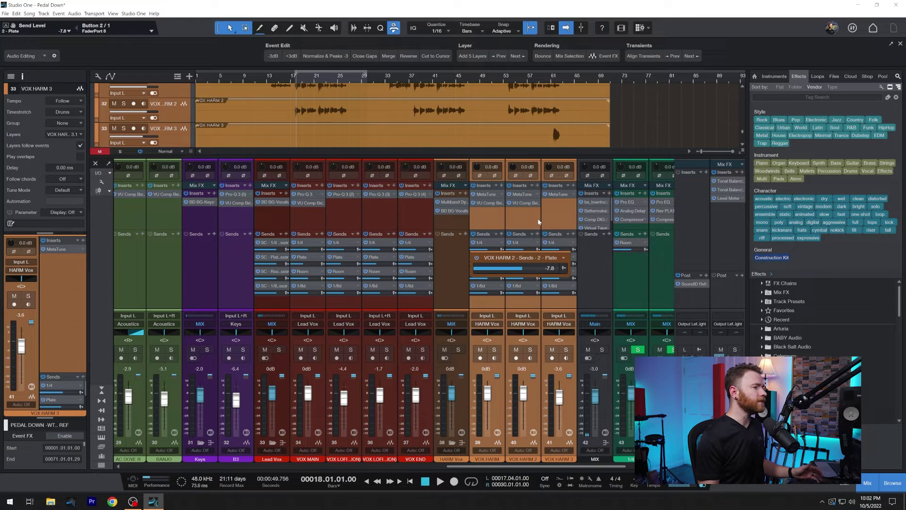
scroll(524, 268, up, 4)
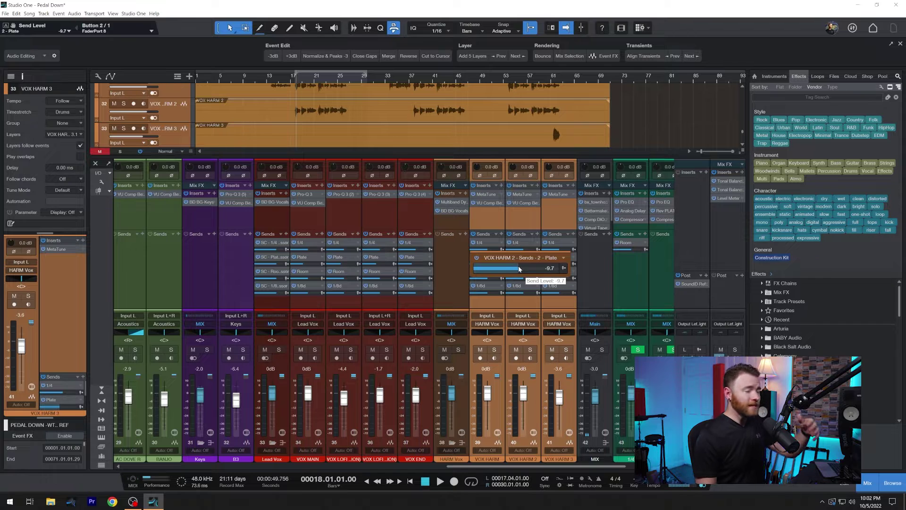
drag(524, 269, 566, 271)
click(520, 223)
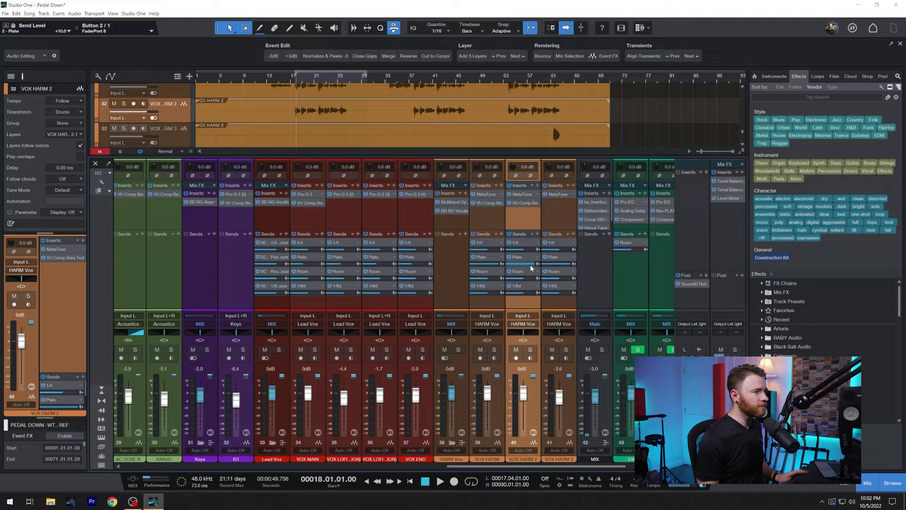
click(498, 239)
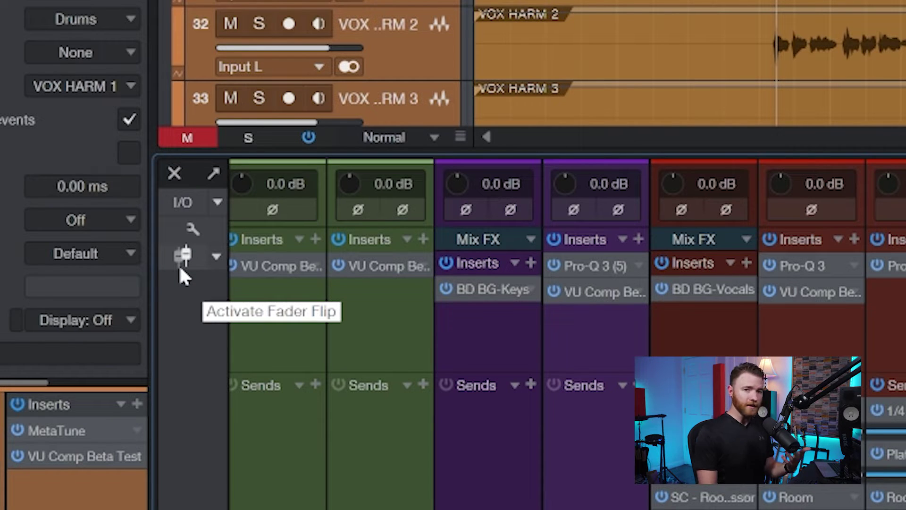
Activate Fader Flip so the faders show the 1/4 delay send levels
click(184, 257)
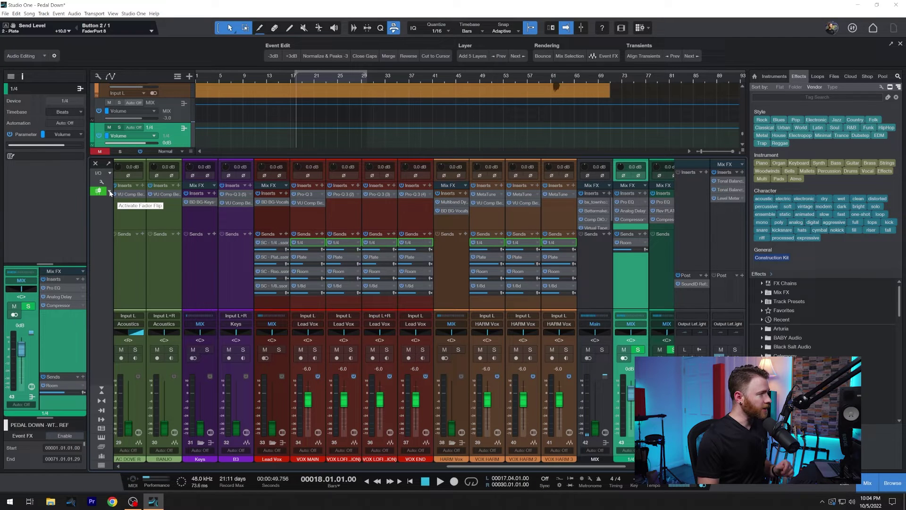
Choose the Room send as the Fader Flip target so faders show Room send levels
click(110, 193)
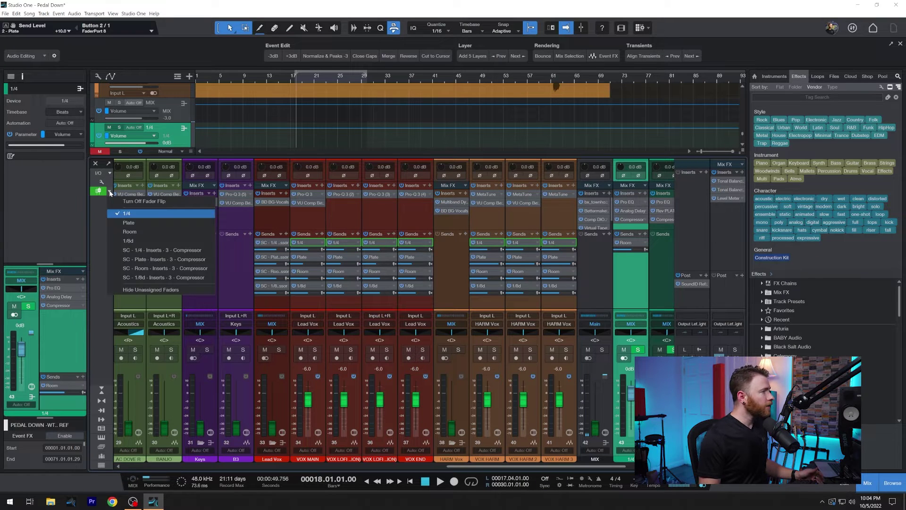
click(143, 234)
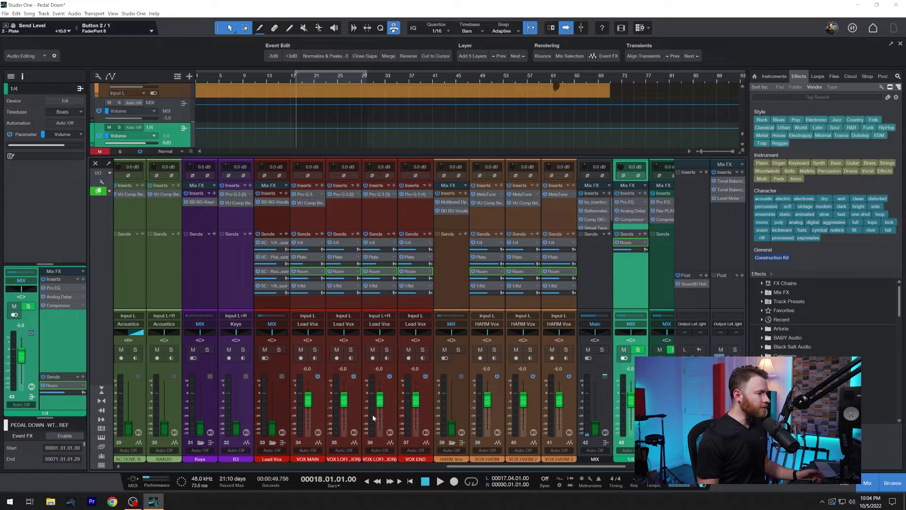
Set Room sends: VOX LOFI fully down, VOX END above unity, VOX HARM channels to about -9 dB
drag(380, 401, 380, 435)
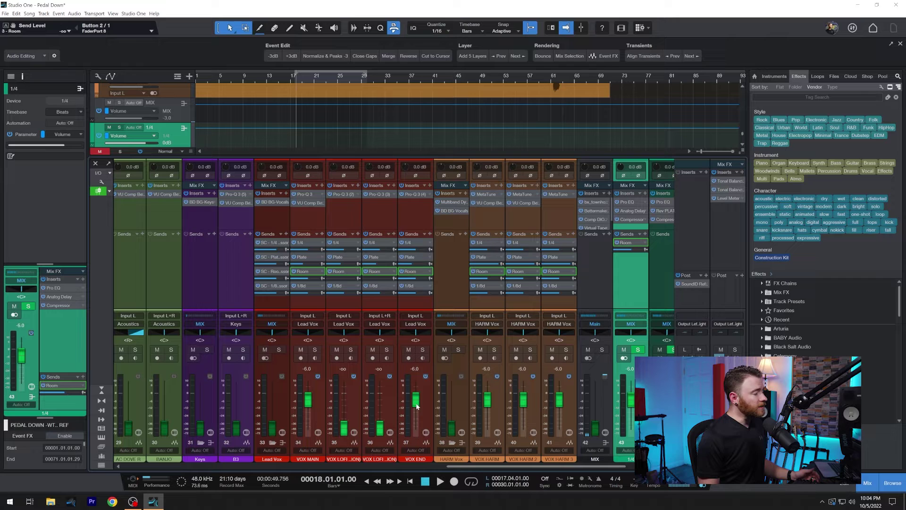
drag(417, 407, 416, 399)
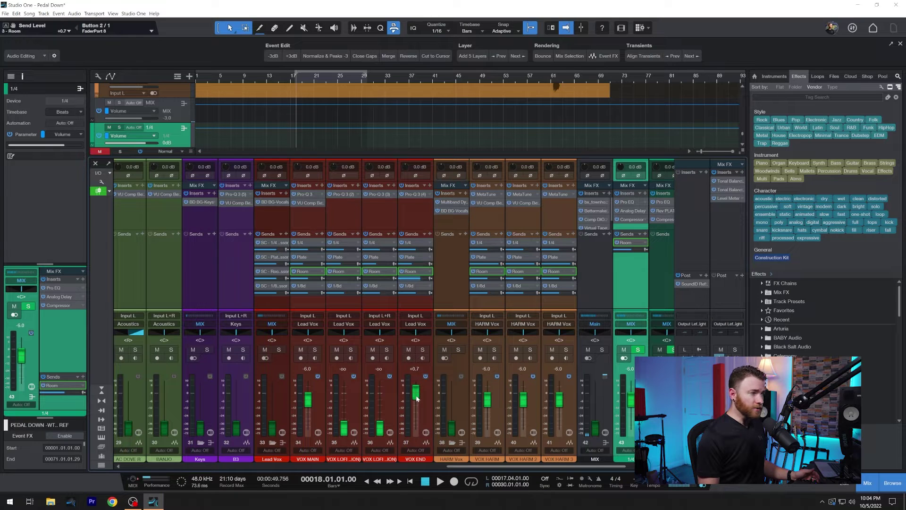
click(488, 409)
click(572, 415)
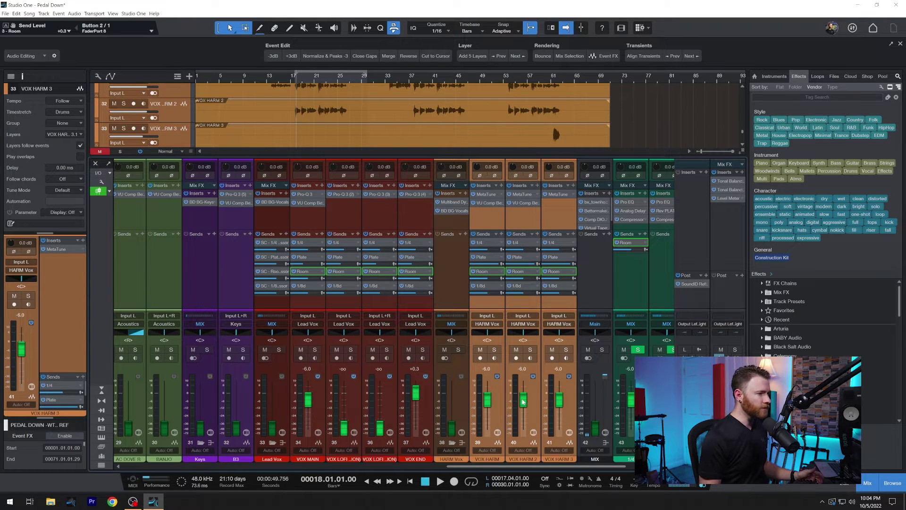
drag(524, 400, 524, 404)
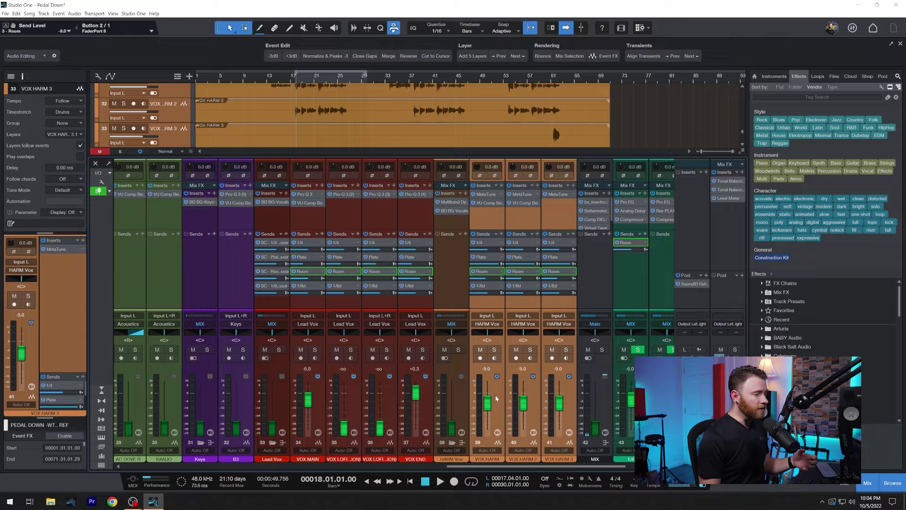
click(323, 396)
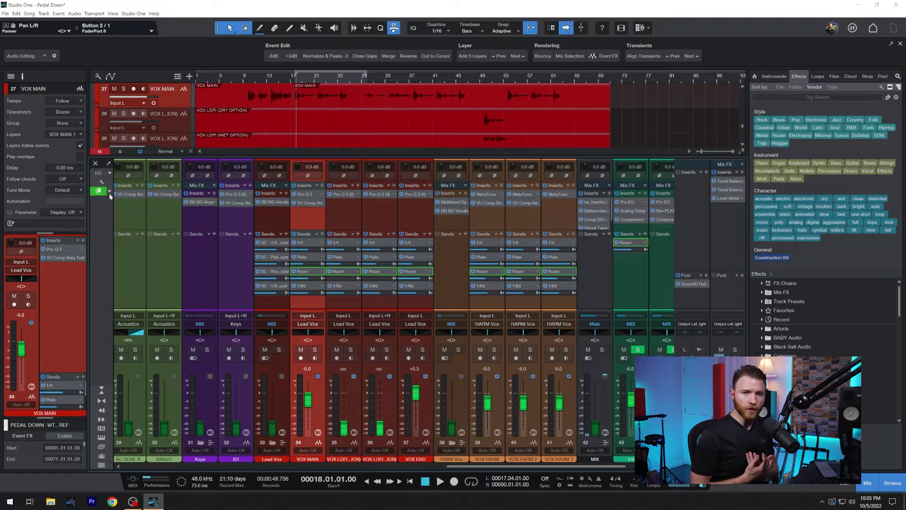
key(ctrl+comma)
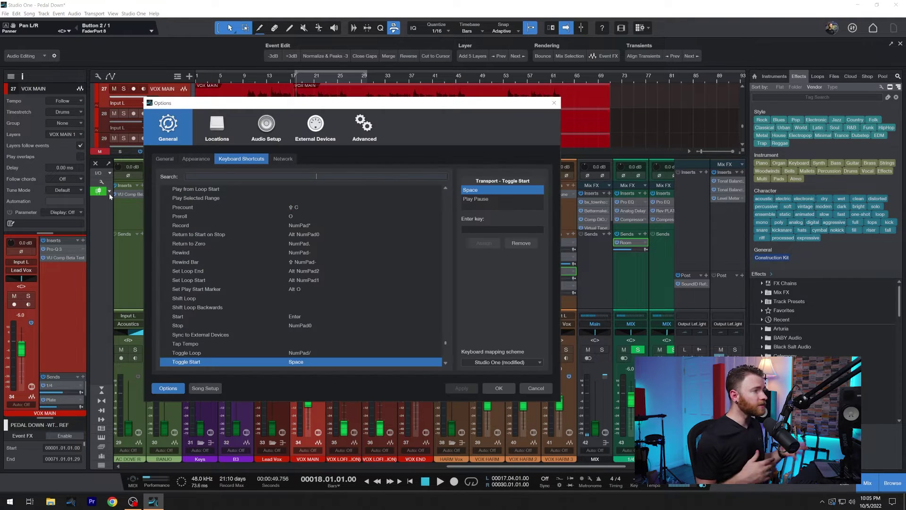
text(fader)
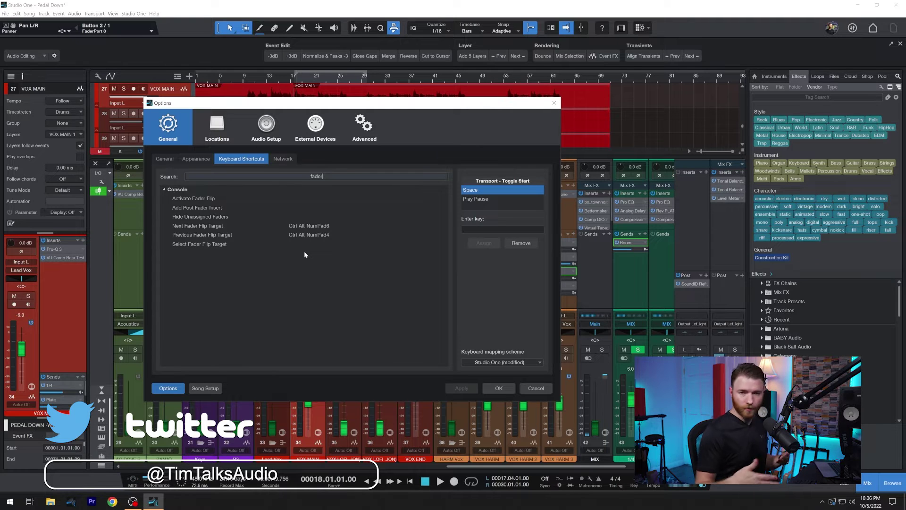
click(499, 390)
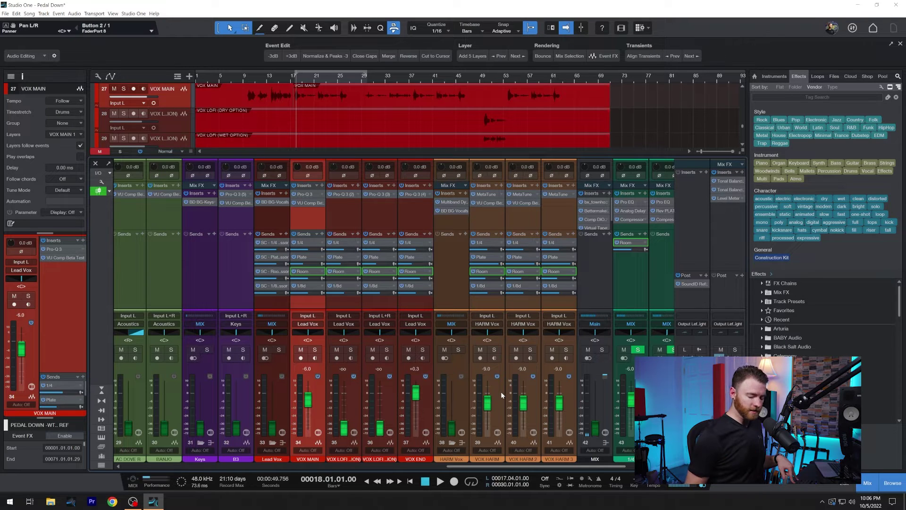
Step the Fader Flip target from Room through 1/8d to the 1/4 delay sends
key(ctrl+z)
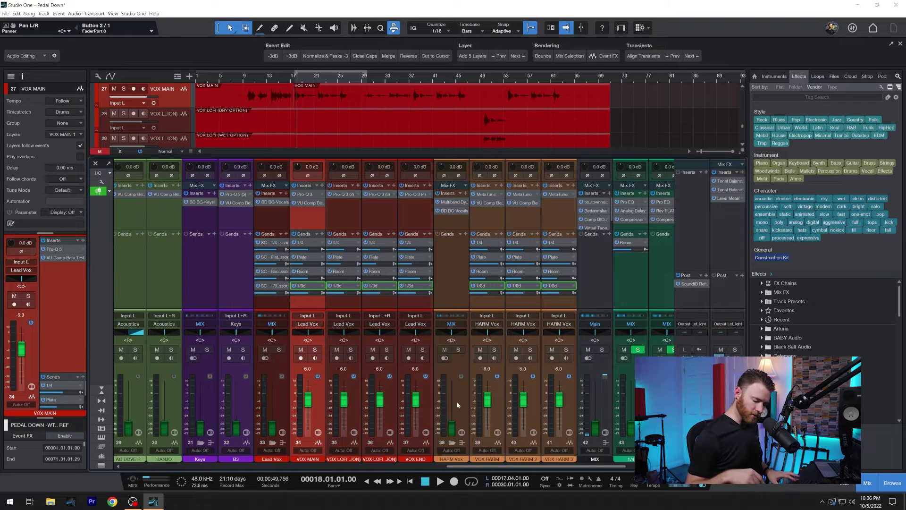
key(Up)
key(Up)
key(Up)
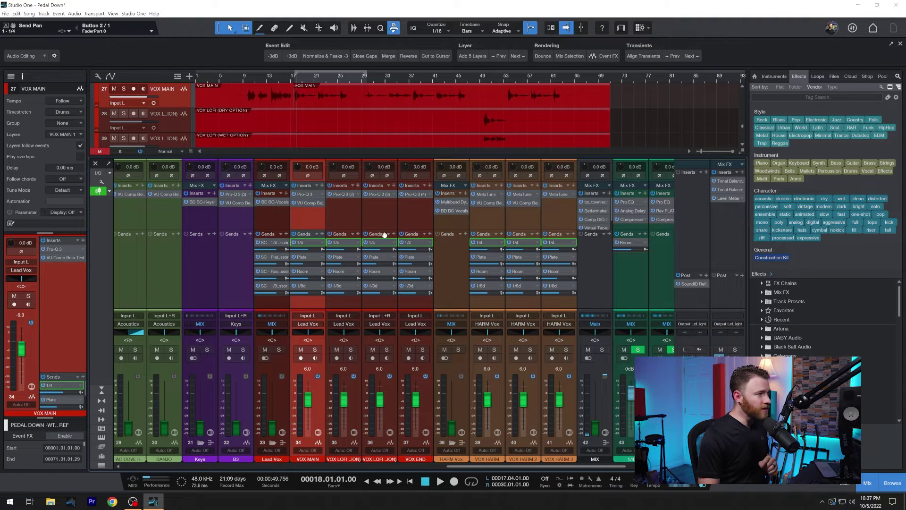
Unlock channel 36's send panning, pan its 1/4 send right to R44, and turn Fader Flip off
click(388, 234)
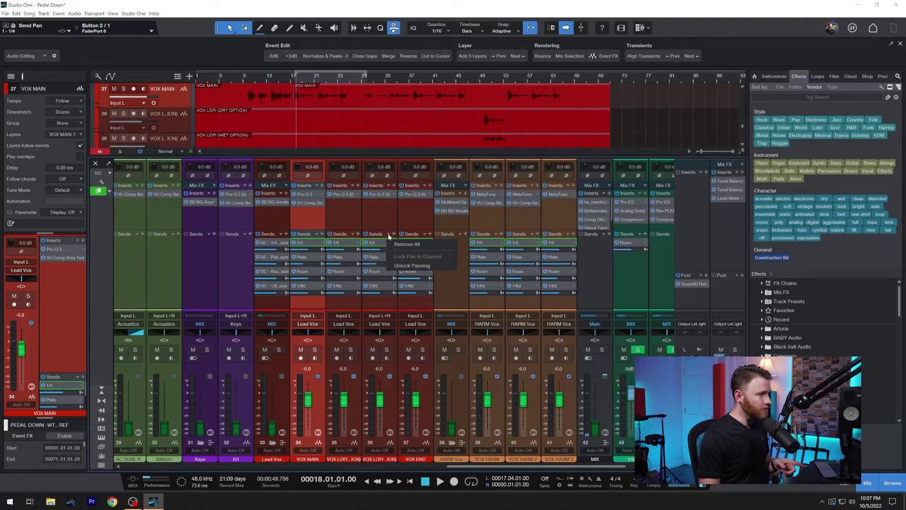
click(410, 266)
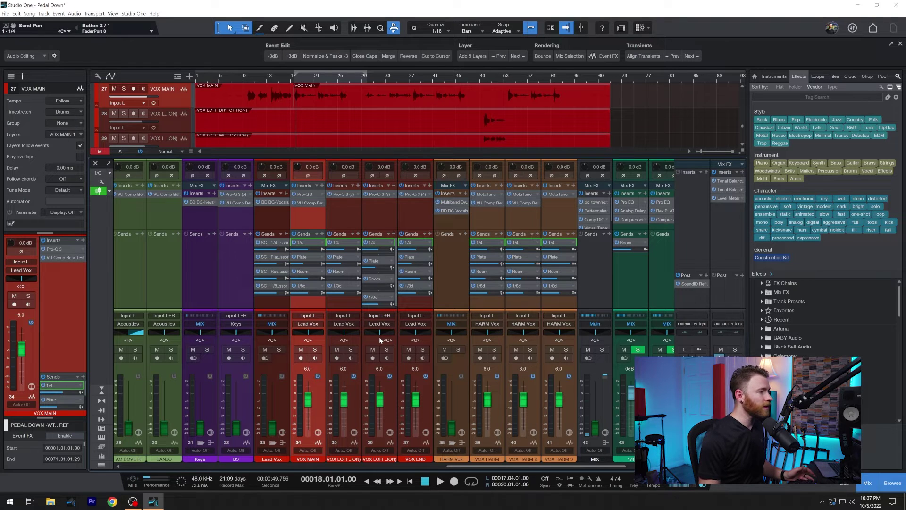
drag(383, 330, 387, 334)
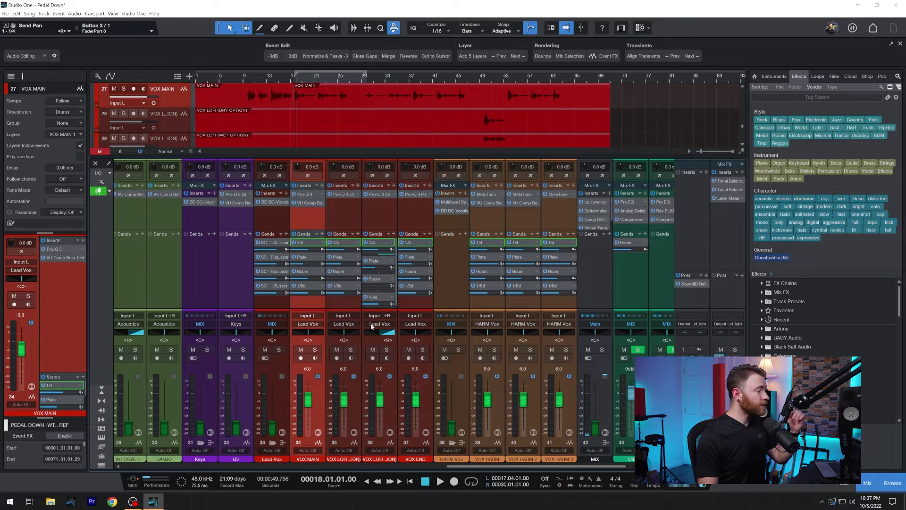
click(98, 191)
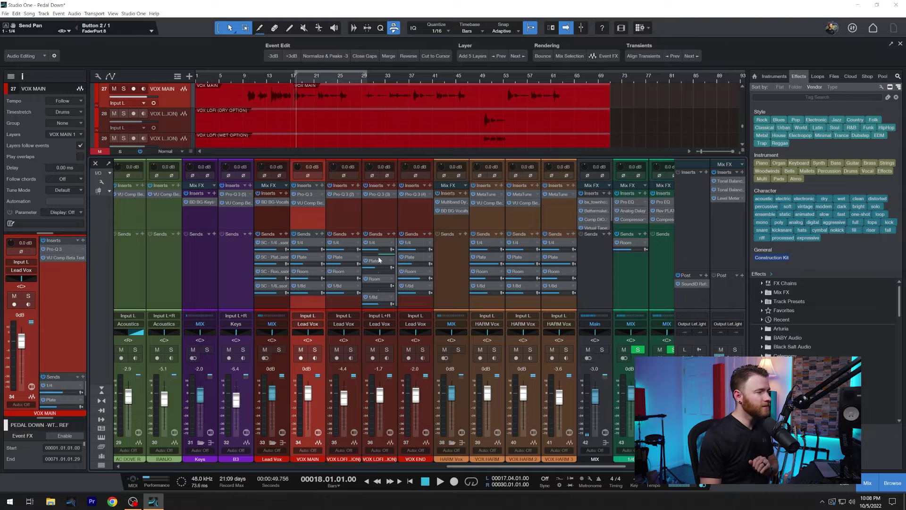
Turn Fader Flip back on so the faders show the vocals' 1/4 send levels
click(99, 191)
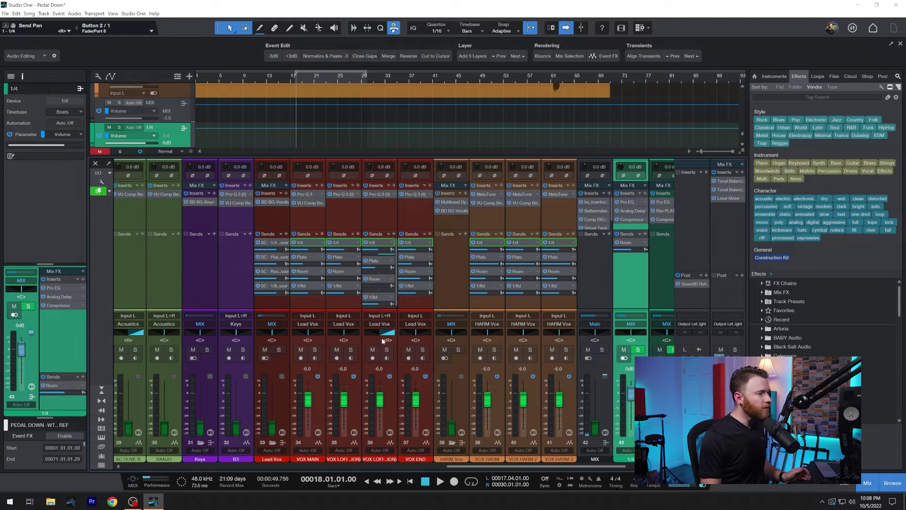